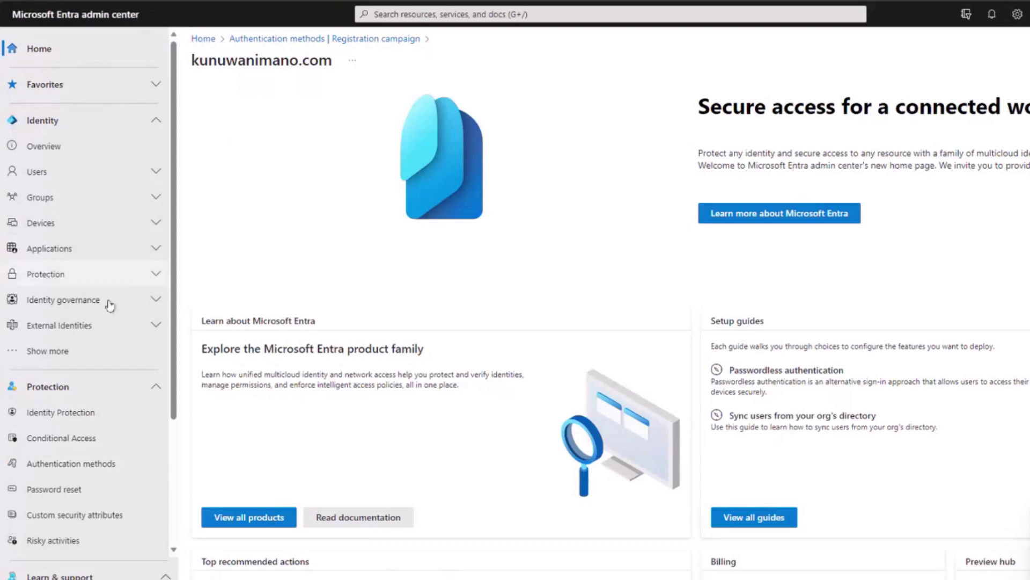
Step: Go to Authentication methods > Registration campaign: Microsoft managed, 1-day snooze, Authenticator for all users
{"action": "scroll", "coordinate": [175, 288], "scroll_direction": "down", "scroll_amount": 1}
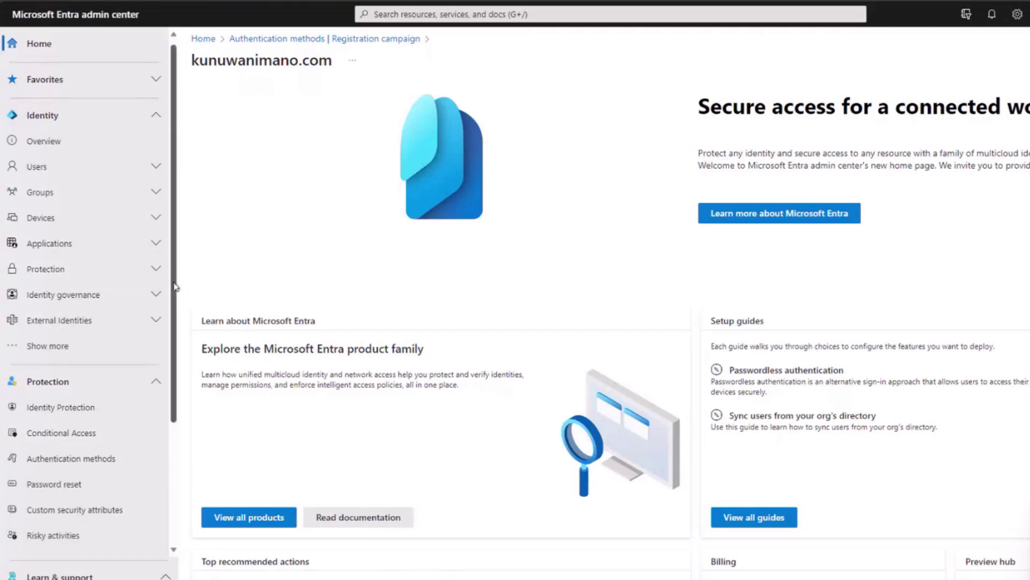
{"action": "scroll", "coordinate": [175, 287], "scroll_direction": "down", "scroll_amount": 3}
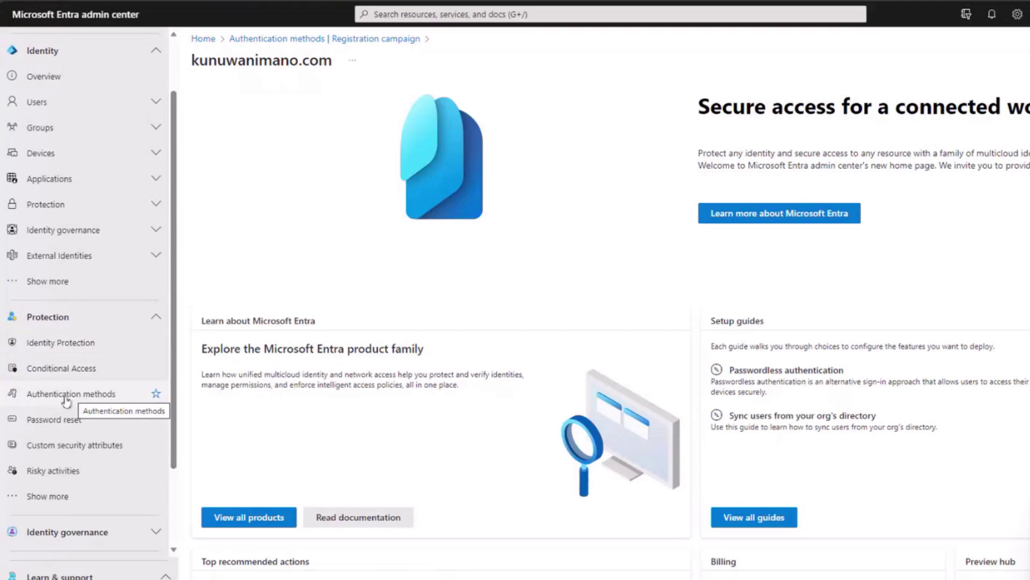
{"action": "left_click", "coordinate": [87, 397]}
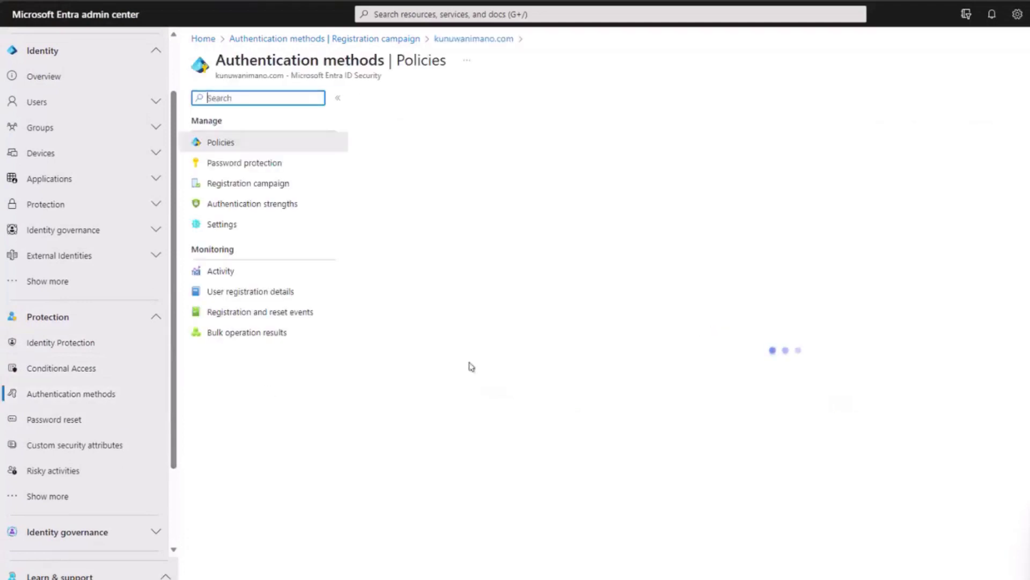
{"action": "left_click", "coordinate": [280, 186]}
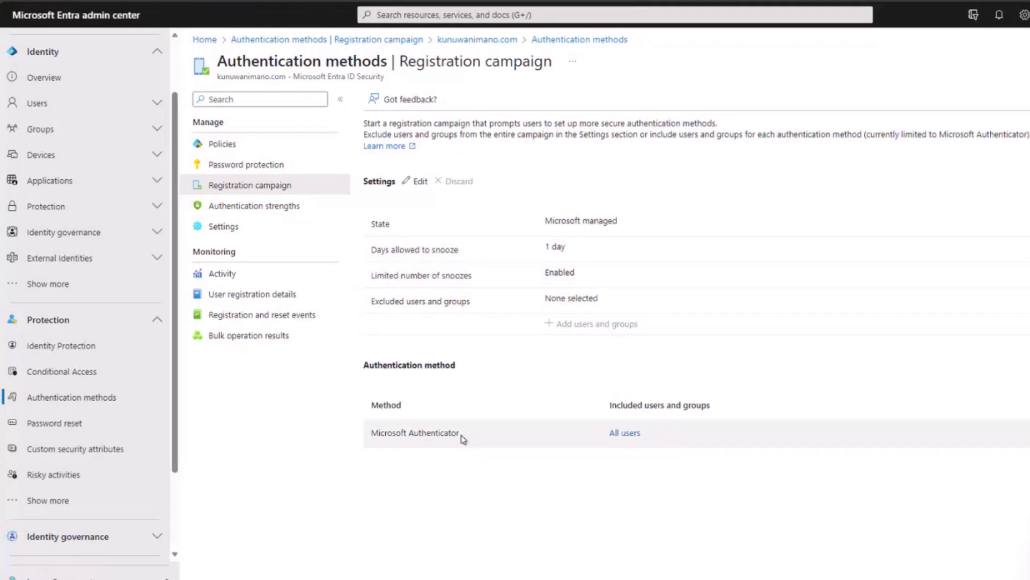
{"action": "left_click_drag", "start_coordinate": [865, 135], "coordinate": [1029, 137]}
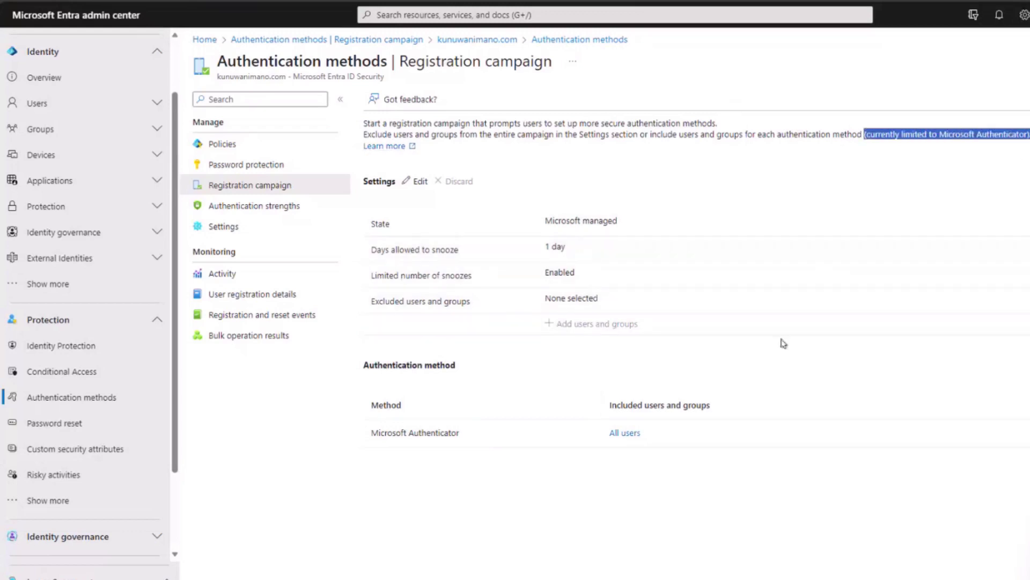
{"action": "left_click", "coordinate": [784, 357]}
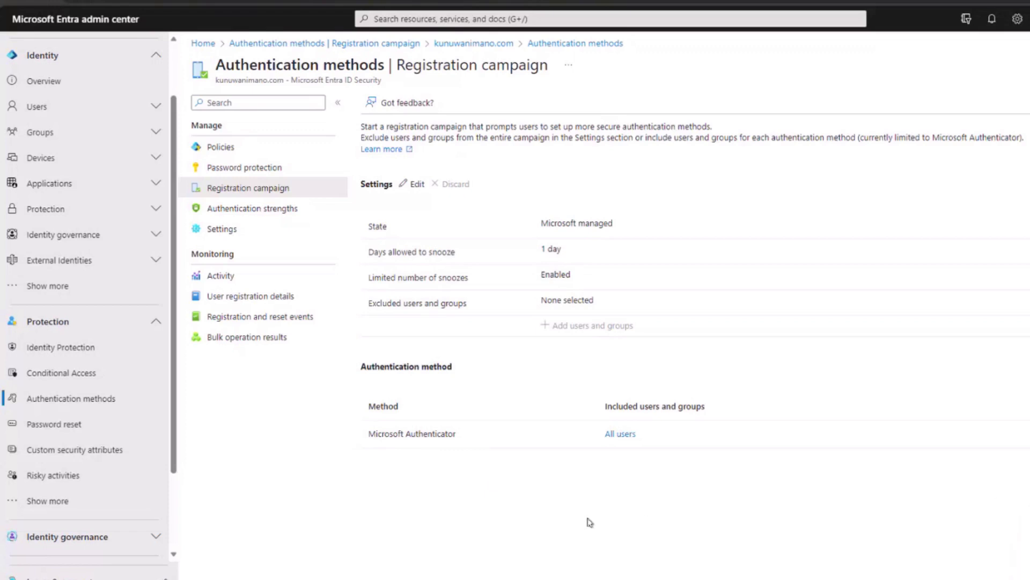
Step: Make the campaign settings editable and review the State options: Enabled, Disabled, Microsoft managed
{"action": "left_click", "coordinate": [419, 185]}
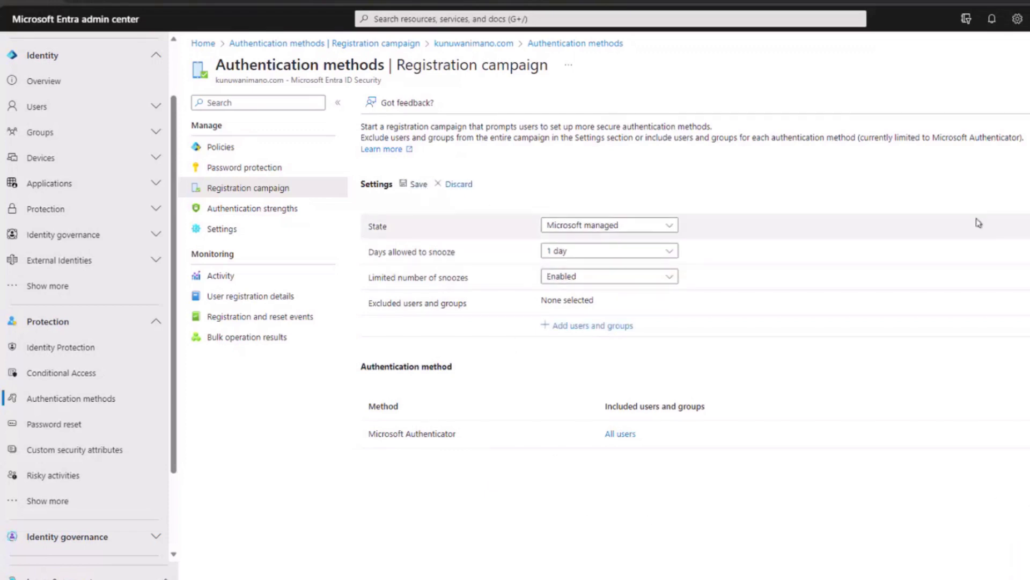
{"action": "left_click", "coordinate": [676, 229]}
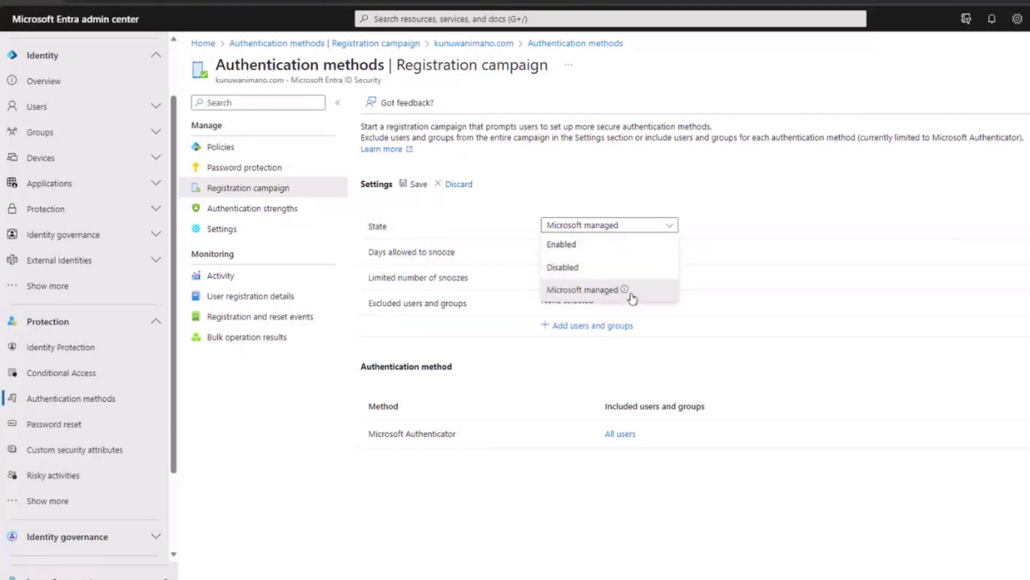
{"action": "mouse_move", "coordinate": [631, 298]}
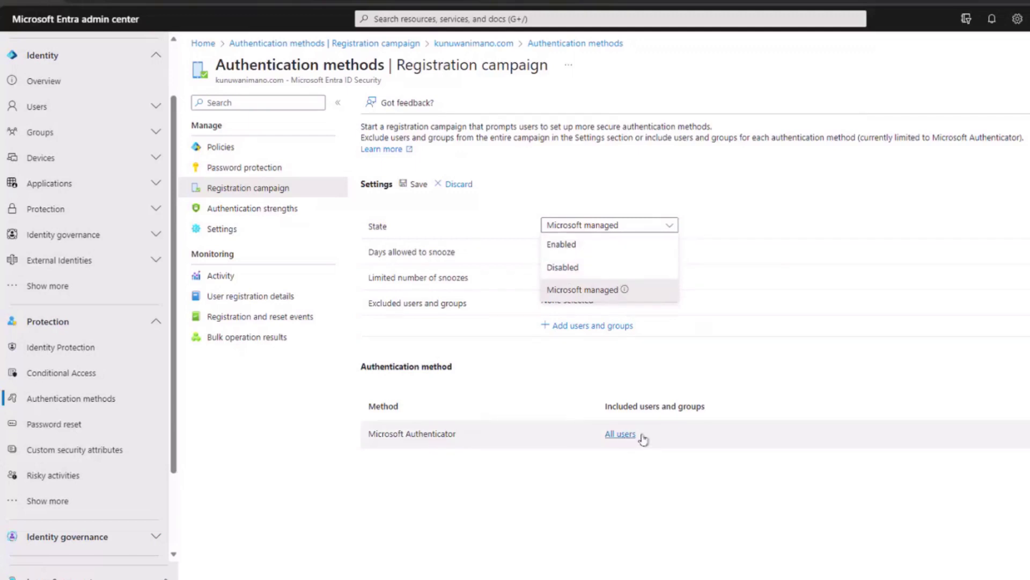
{"action": "left_click", "coordinate": [686, 359]}
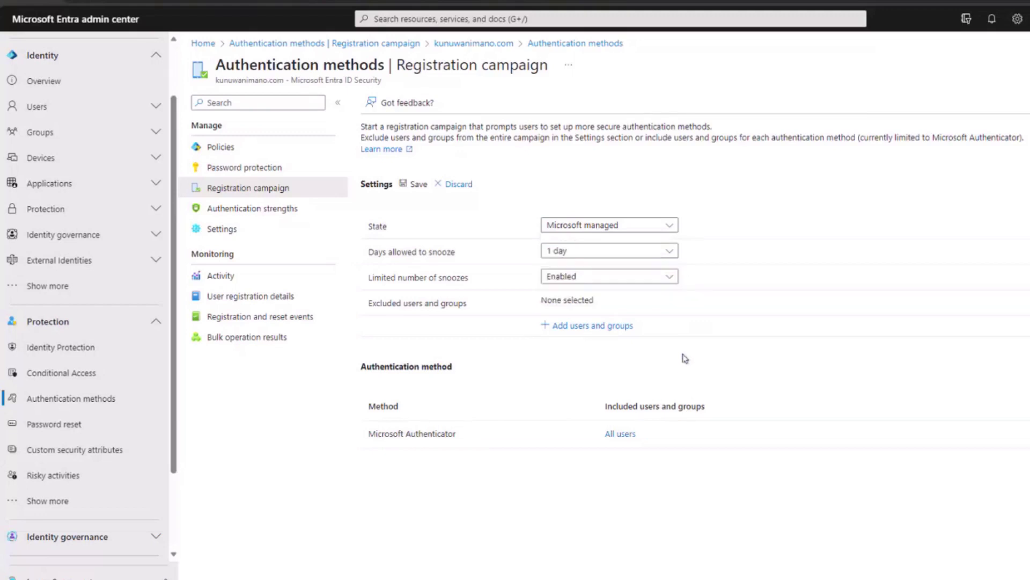
{"action": "left_click", "coordinate": [626, 436]}
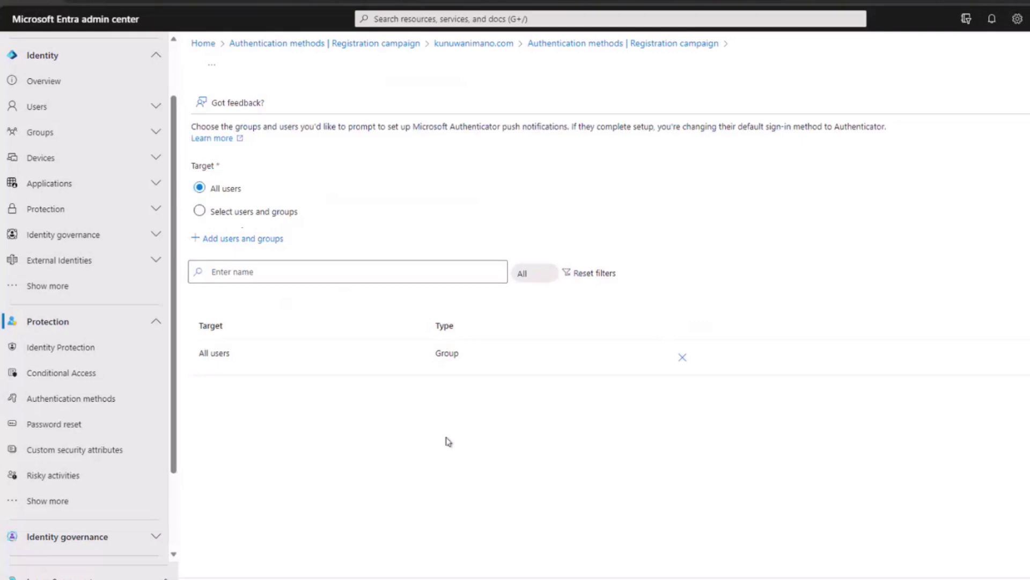
{"action": "left_click", "coordinate": [620, 48]}
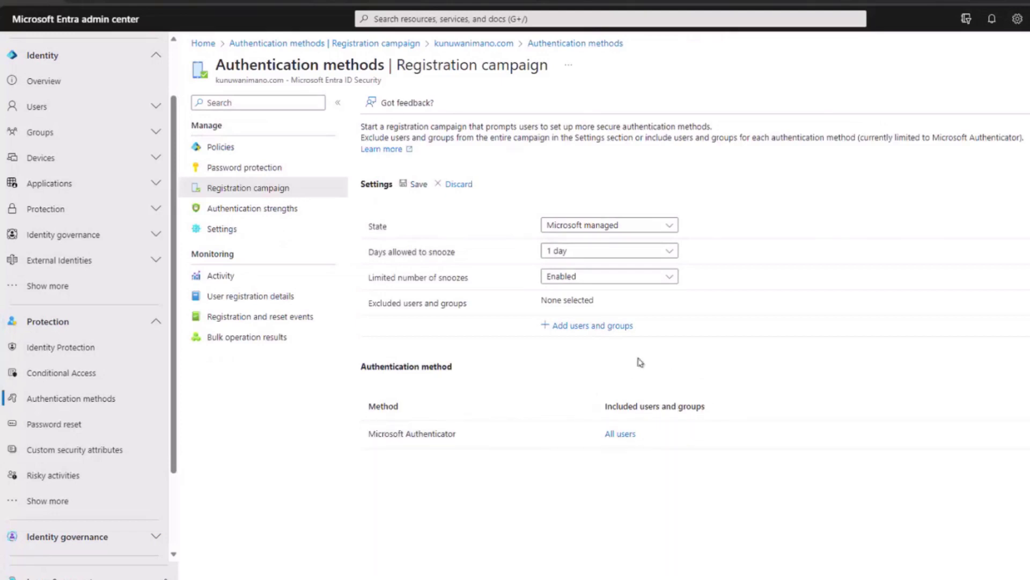
Step: Open the excluded users and groups list, tick then untick the first entry, and focus Search
{"action": "left_click", "coordinate": [591, 326]}
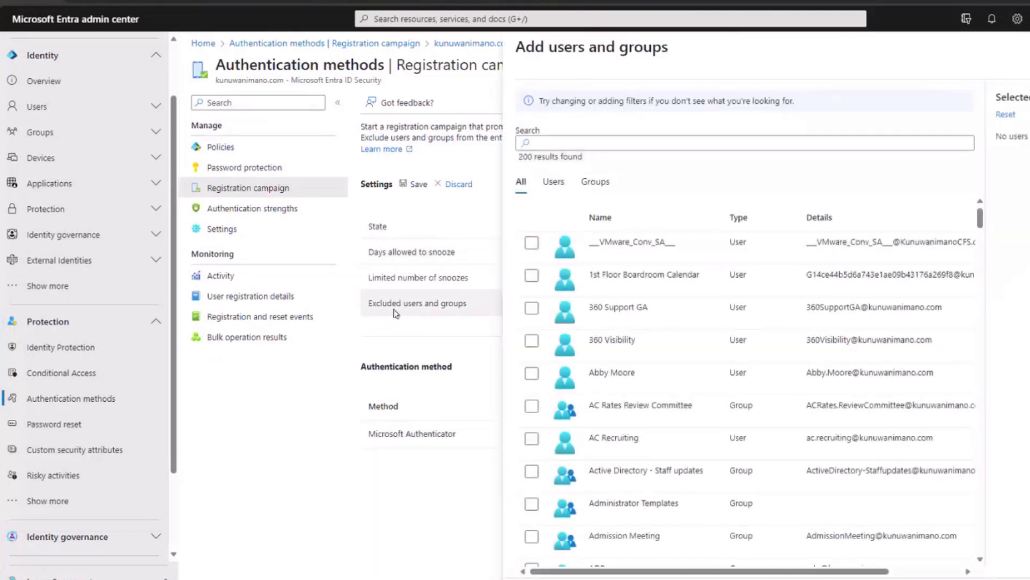
{"action": "left_click", "coordinate": [532, 245]}
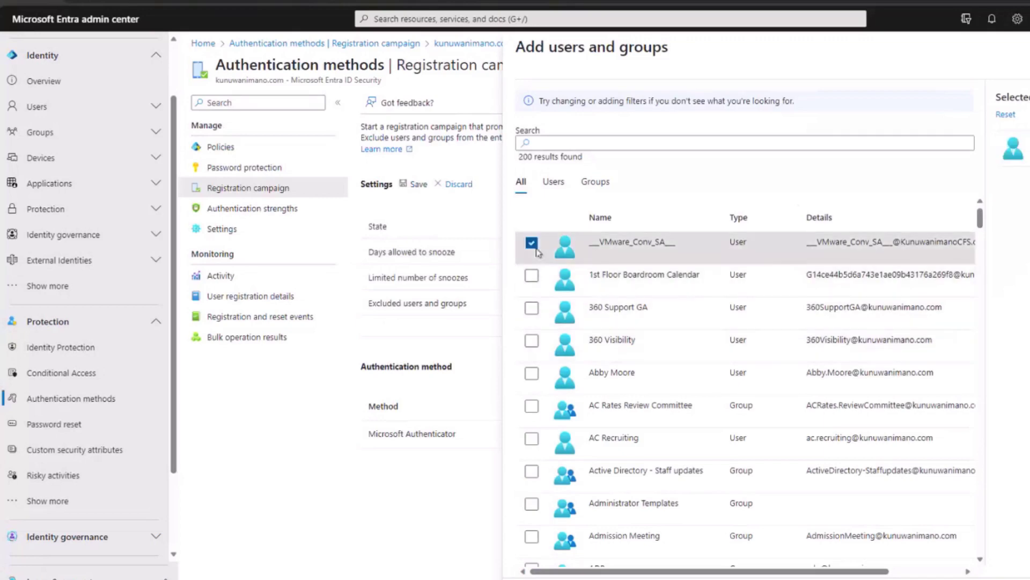
{"action": "left_click", "coordinate": [538, 251]}
{"action": "left_click", "coordinate": [644, 144]}
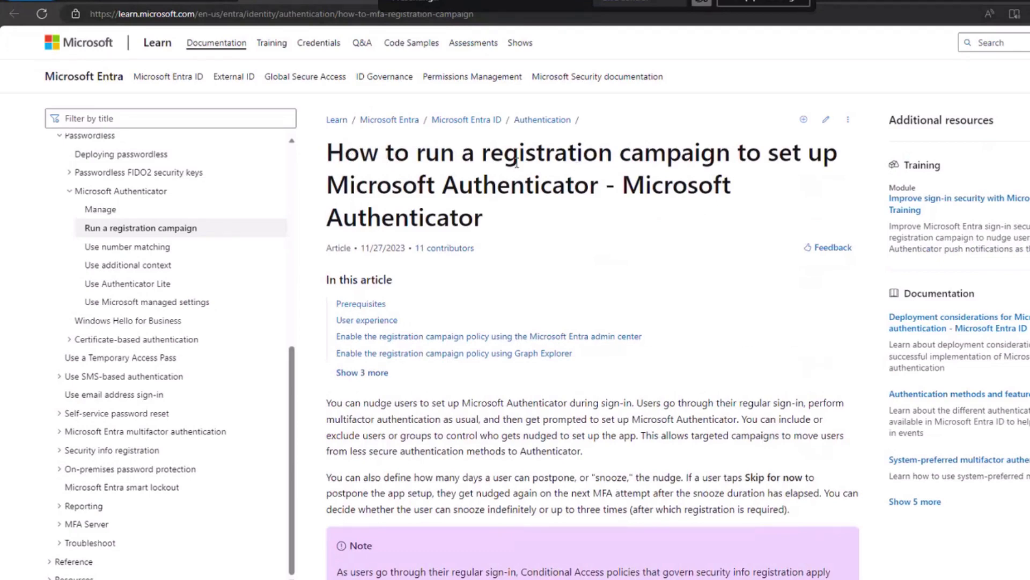
Step: Highlight the article title and the multifactor authentication and existing Authenticator prerequisite bullets
{"action": "left_click_drag", "start_coordinate": [483, 155], "coordinate": [838, 153]}
{"action": "left_click", "coordinate": [837, 153]}
{"action": "scroll", "coordinate": [514, 264], "scroll_direction": "down", "scroll_amount": 6}
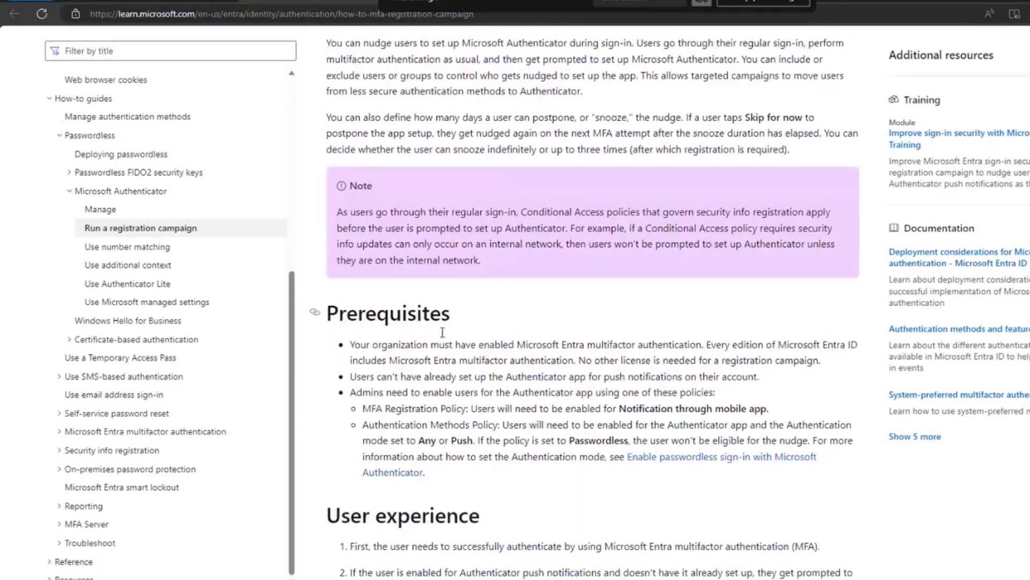
{"action": "left_click_drag", "start_coordinate": [515, 346], "coordinate": [700, 348]}
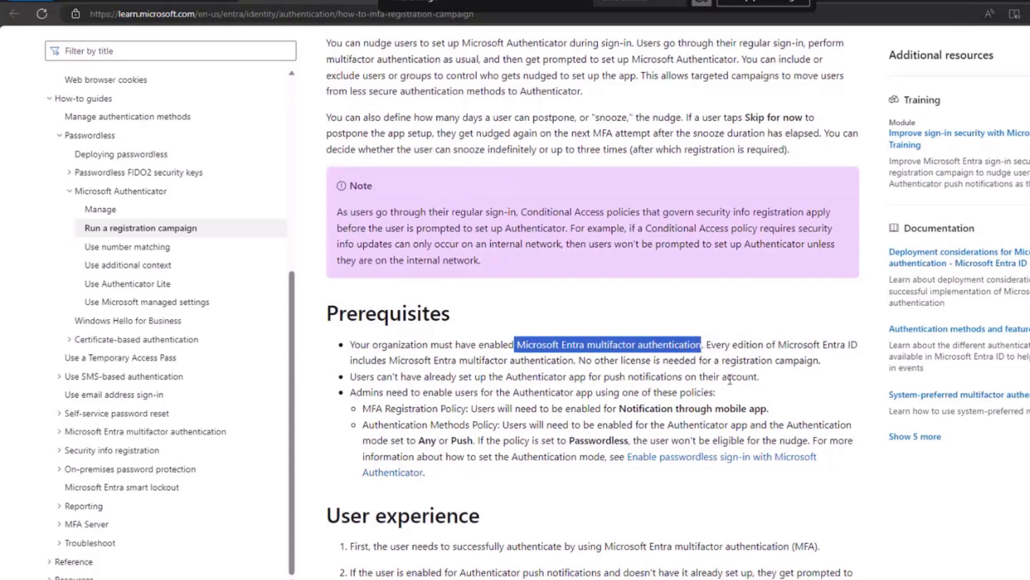
{"action": "left_click", "coordinate": [841, 399]}
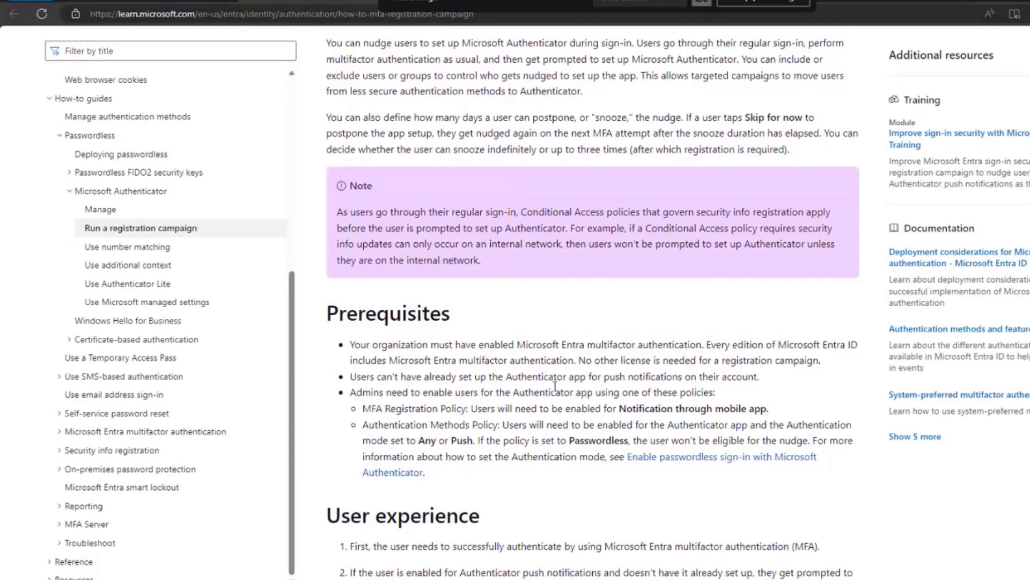
{"action": "left_click_drag", "start_coordinate": [358, 381], "coordinate": [586, 378]}
{"action": "left_click_drag", "start_coordinate": [762, 380], "coordinate": [351, 382]}
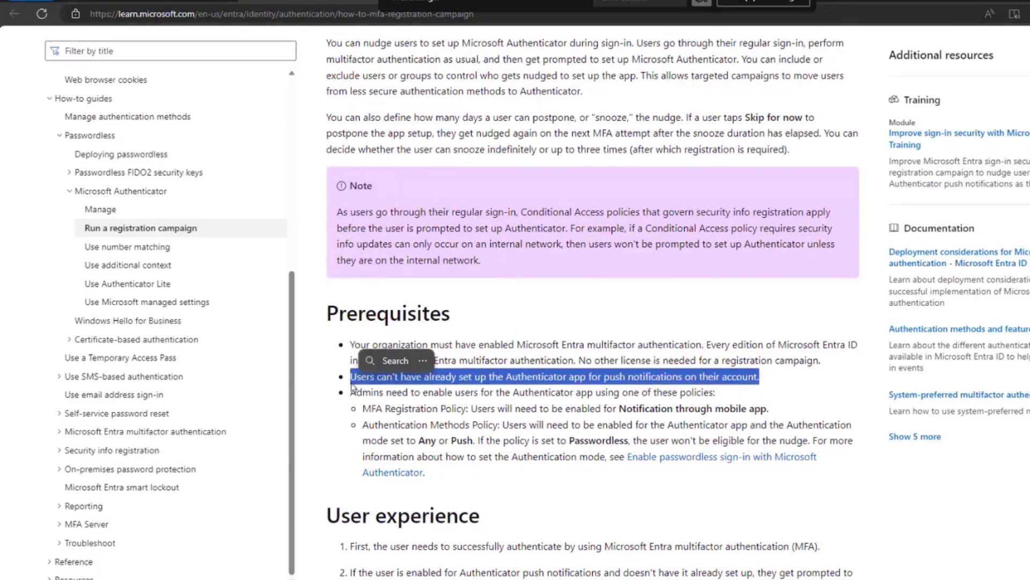
{"action": "left_click", "coordinate": [636, 388]}
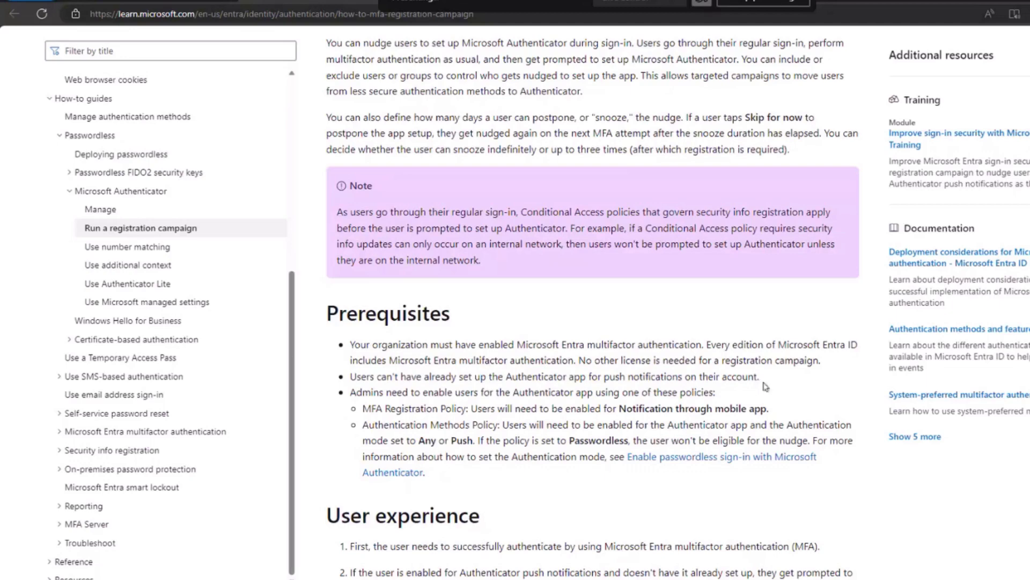
Step: Highlight step 1 of the User experience section
{"action": "scroll", "coordinate": [764, 385], "scroll_direction": "down", "scroll_amount": 3}
{"action": "triple_click", "coordinate": [836, 376]}
{"action": "left_click", "coordinate": [838, 377]}
{"action": "left_click_drag", "start_coordinate": [838, 377], "coordinate": [341, 379]}
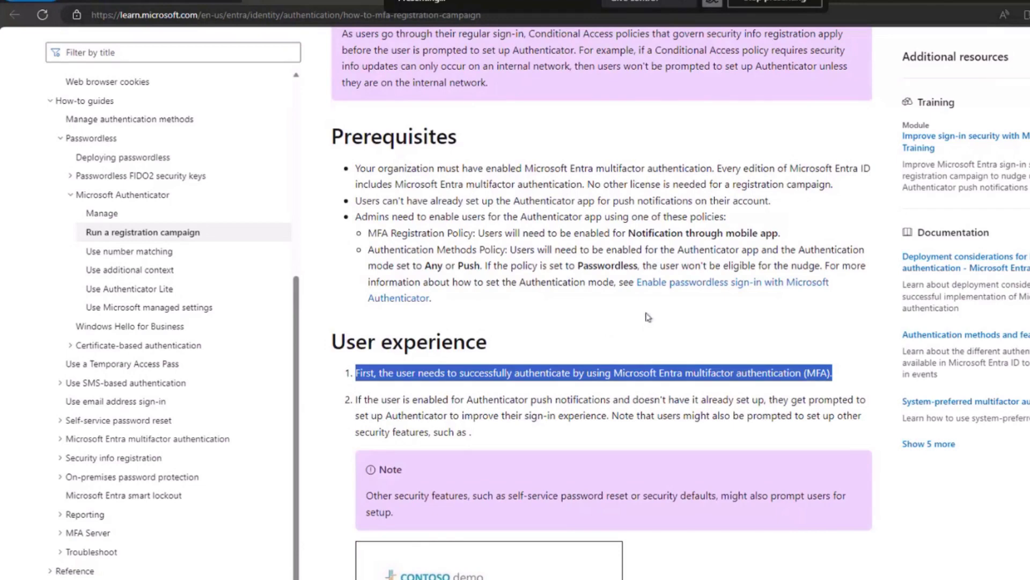
{"action": "scroll", "coordinate": [666, 338], "scroll_direction": "down", "scroll_amount": 2}
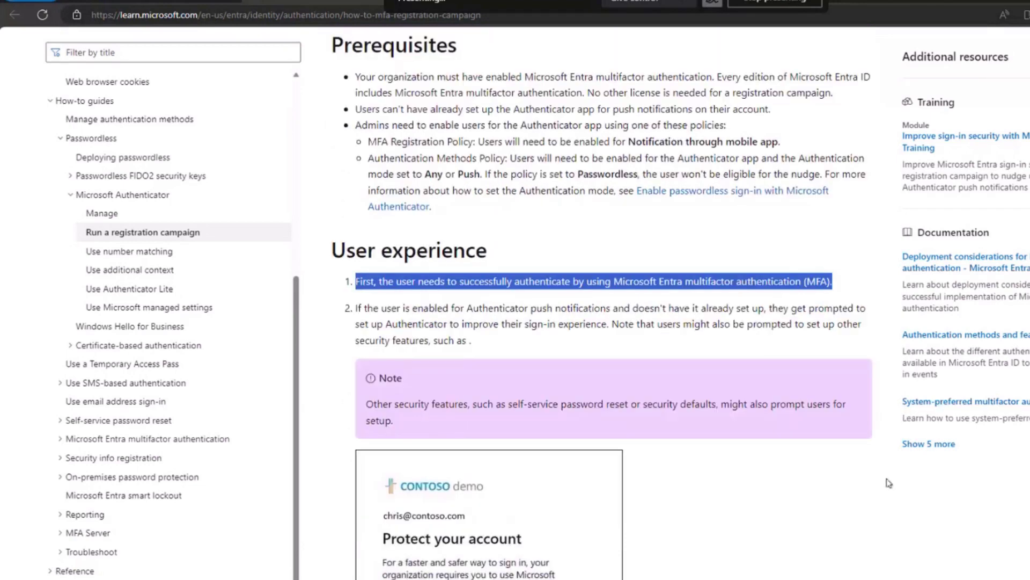
{"action": "scroll", "coordinate": [893, 491], "scroll_direction": "down", "scroll_amount": 2}
{"action": "scroll", "coordinate": [805, 472], "scroll_direction": "down", "scroll_amount": 2}
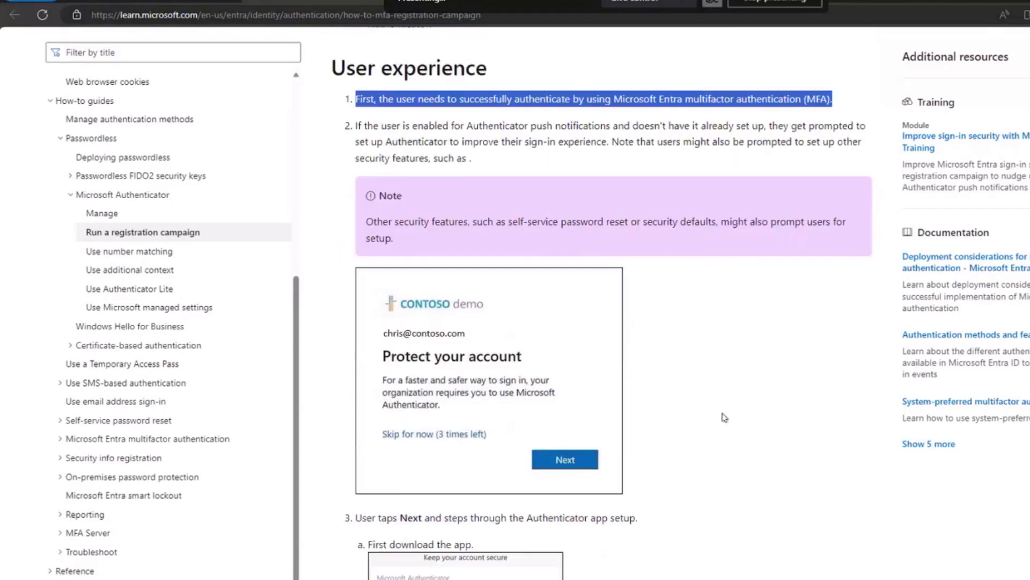
{"action": "scroll", "coordinate": [714, 418], "scroll_direction": "up", "scroll_amount": 2}
{"action": "key", "text": "ctrl+Tab"}
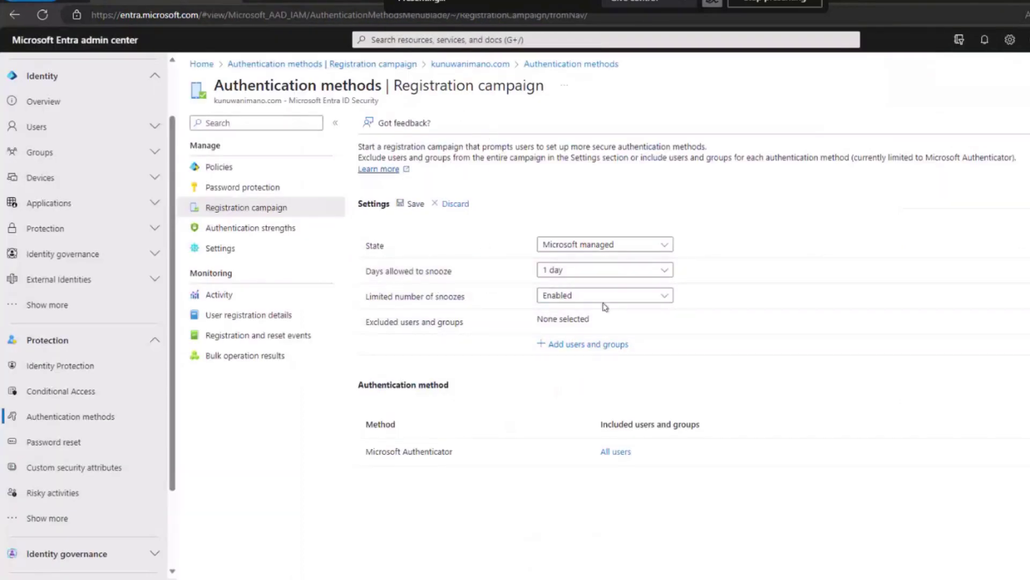
{"action": "left_click", "coordinate": [331, 2]}
{"action": "scroll", "coordinate": [605, 402], "scroll_direction": "down", "scroll_amount": 2}
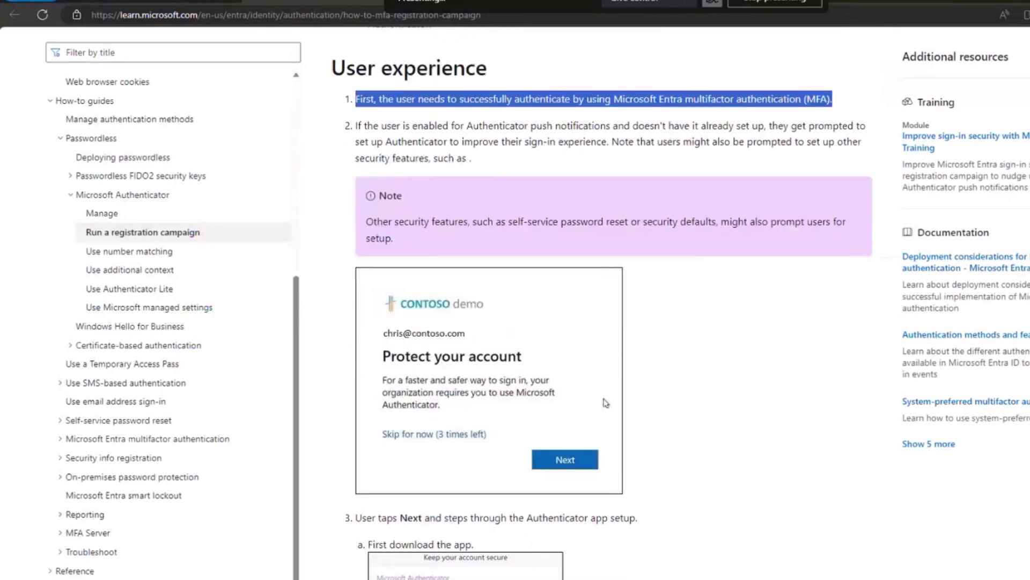
{"action": "scroll", "coordinate": [495, 405], "scroll_direction": "down", "scroll_amount": 2}
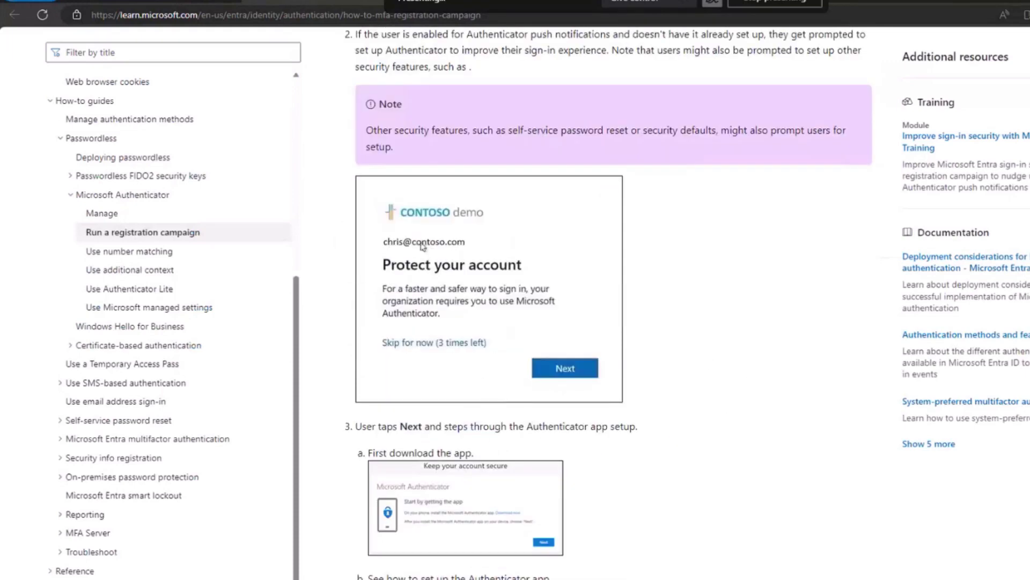